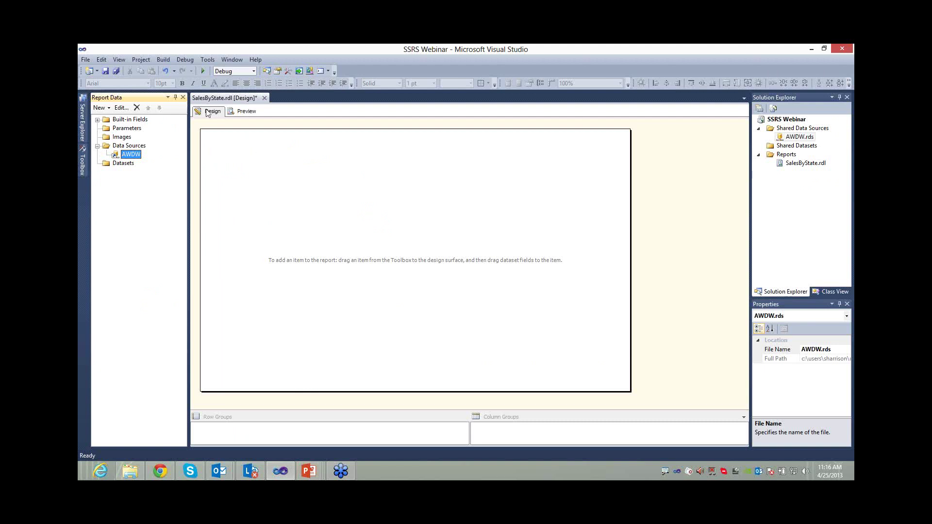
Step: Add a new dataset to the report and name it SalesByState
left_click(127, 166)
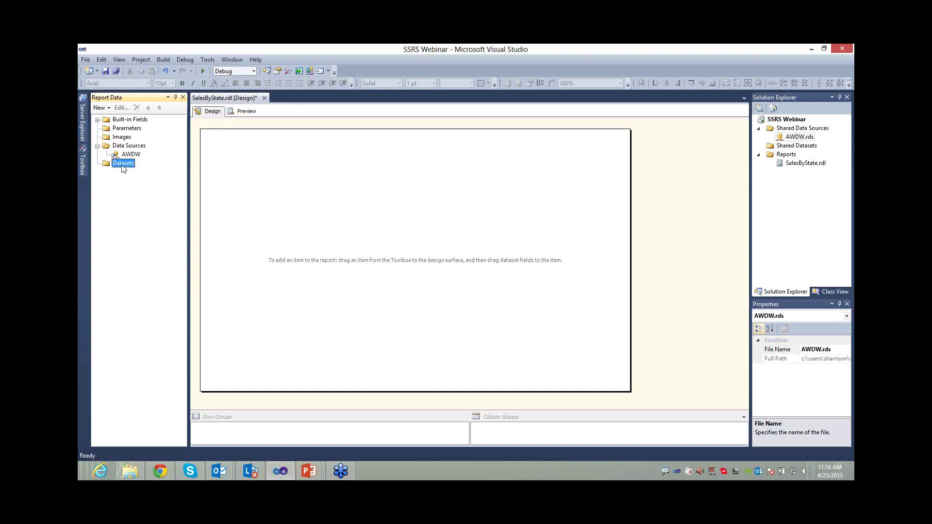
right_click(125, 174)
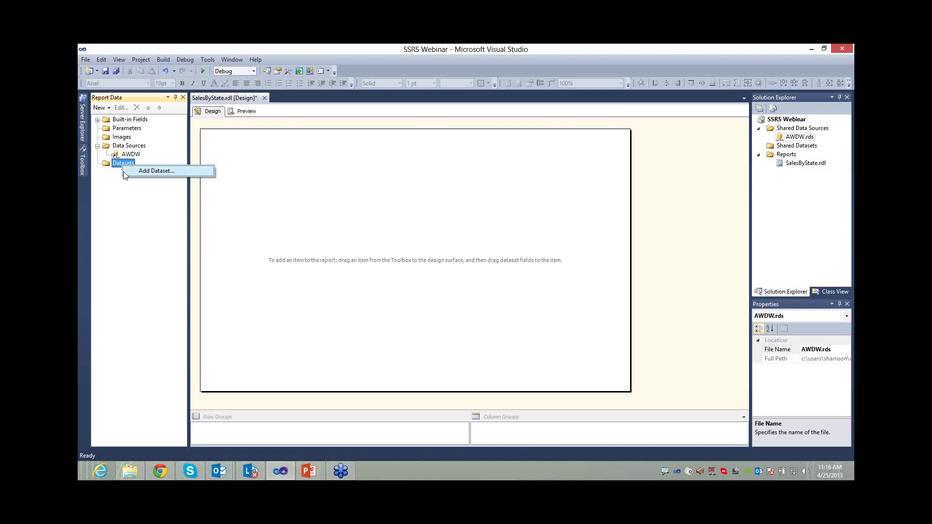
left_click(154, 174)
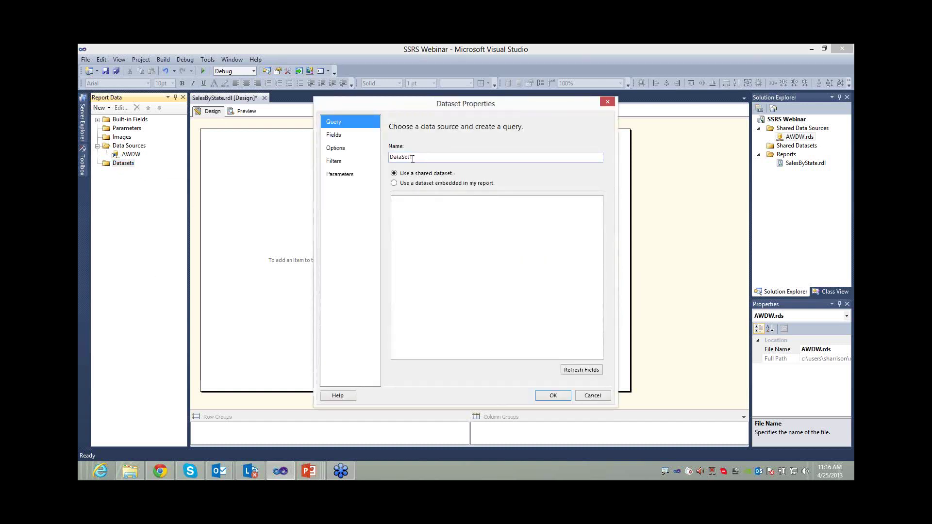
double_click(435, 158)
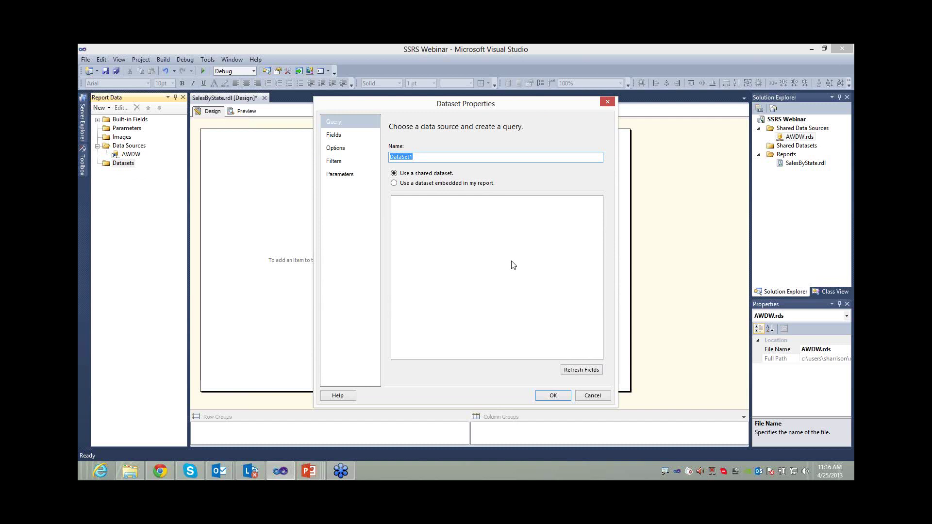
type("Sales")
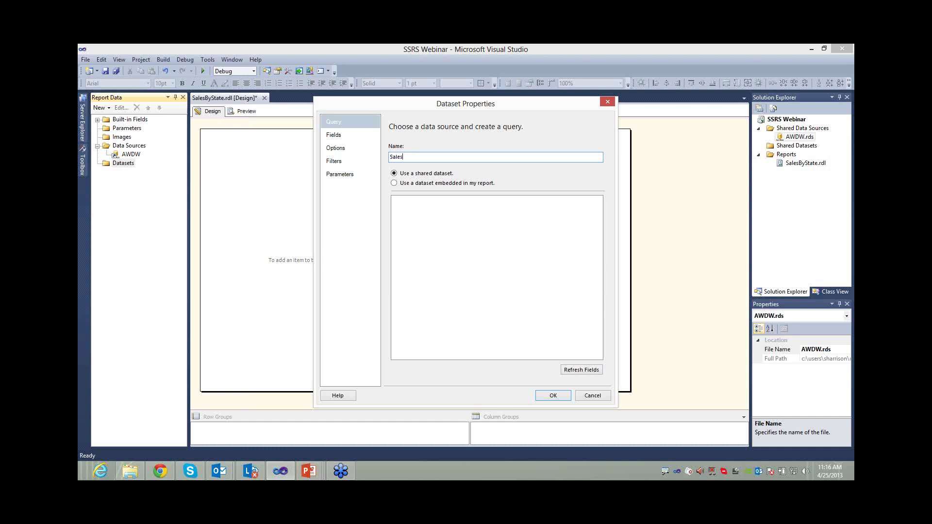
type("ByState")
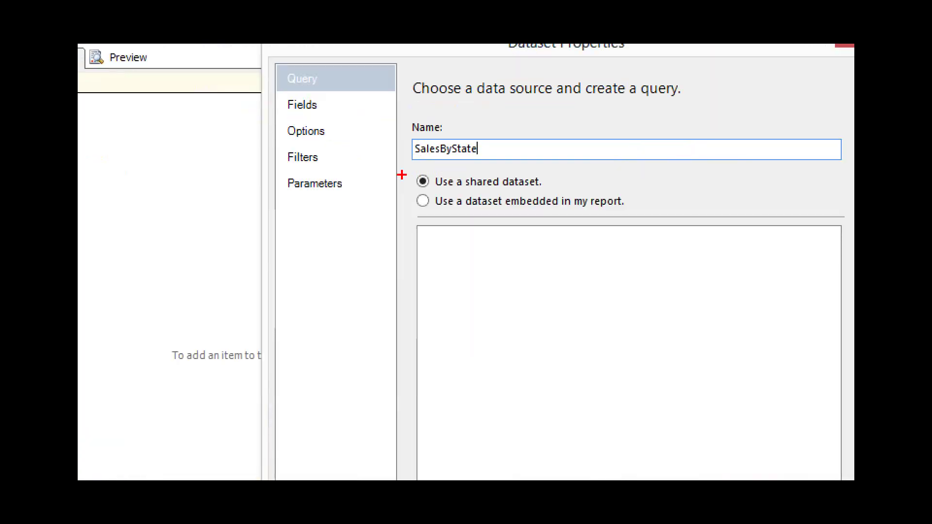
Step: Set SalesByState to be a dataset embedded in the report
left_click_drag(386, 171, 354, 168)
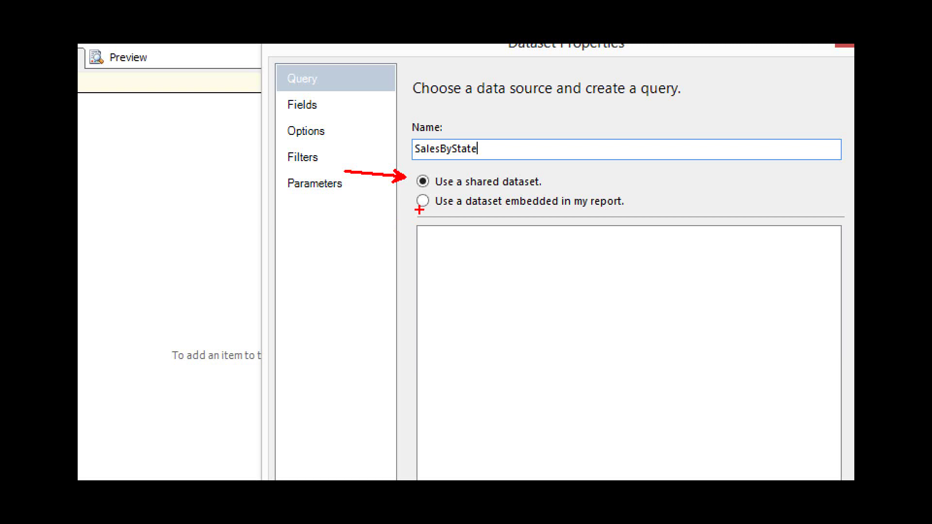
left_click_drag(416, 212, 393, 238)
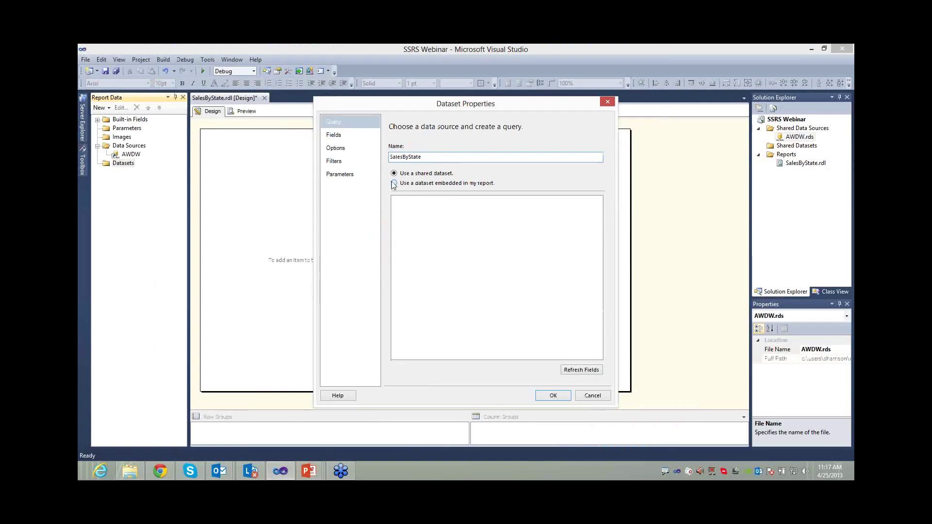
left_click(422, 201)
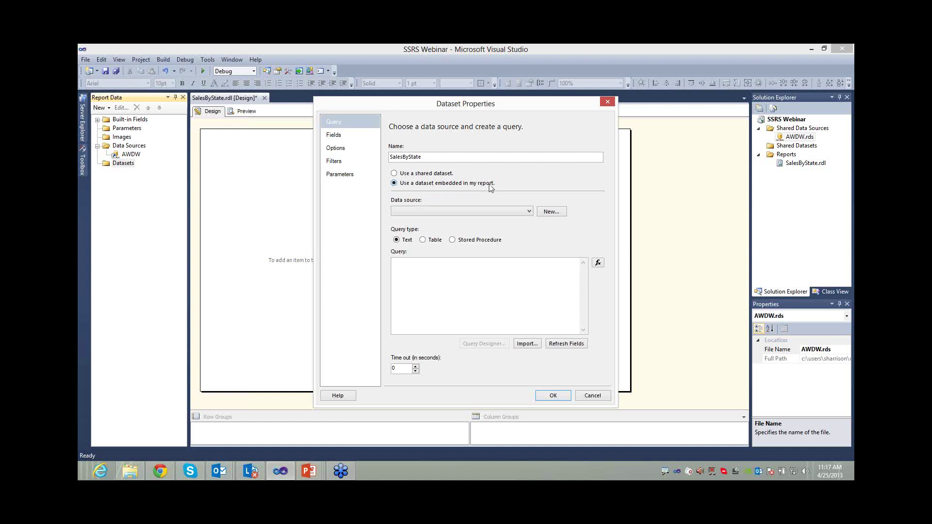
Step: Choose AWDW as the data source for the SalesByState dataset
left_click(430, 214)
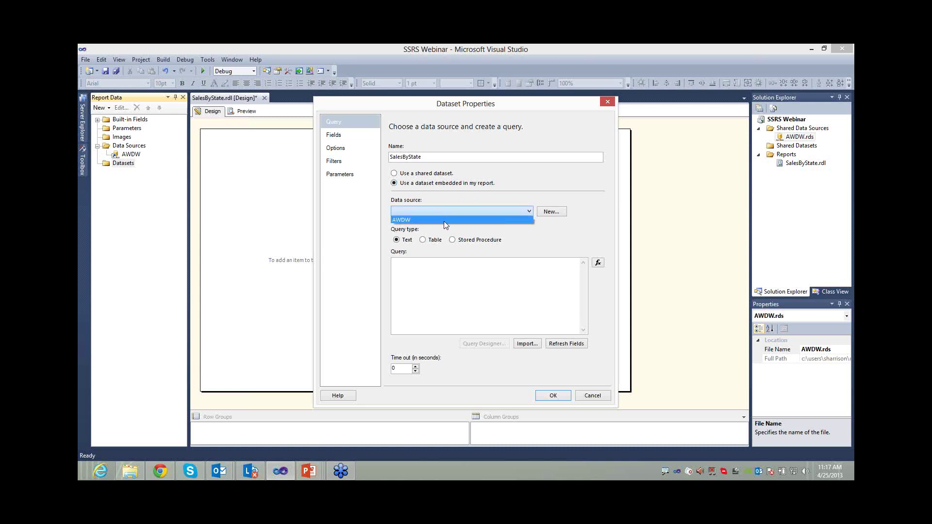
left_click(418, 220)
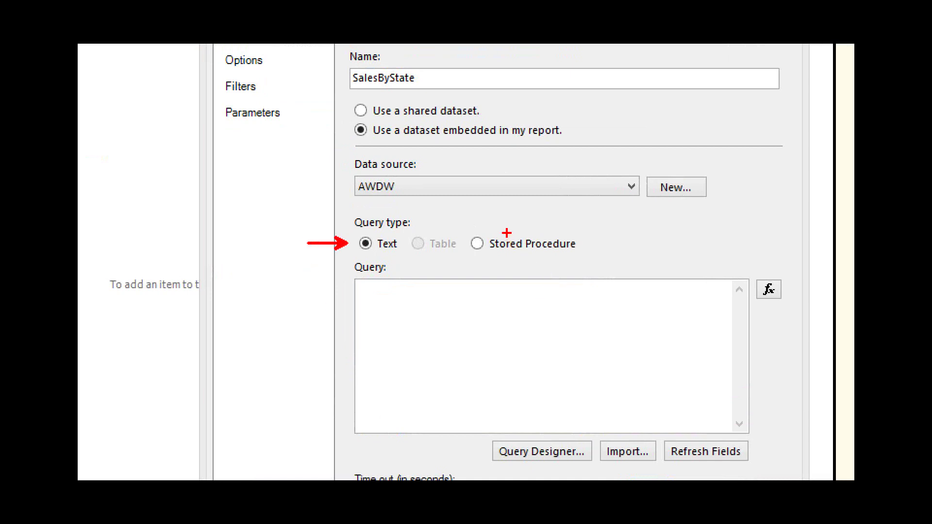
left_click_drag(521, 228, 535, 190)
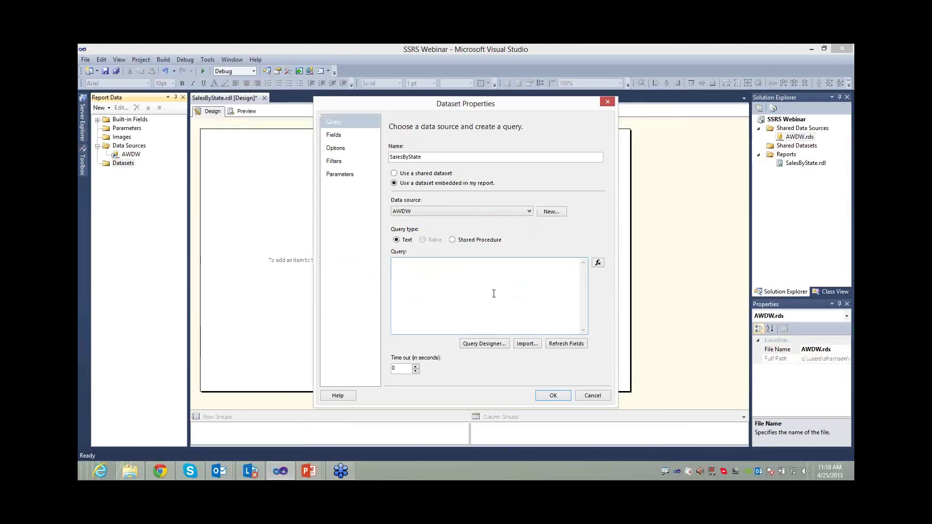
Step: Launch the Query Designer for SalesByState and maximize its window
left_click(484, 343)
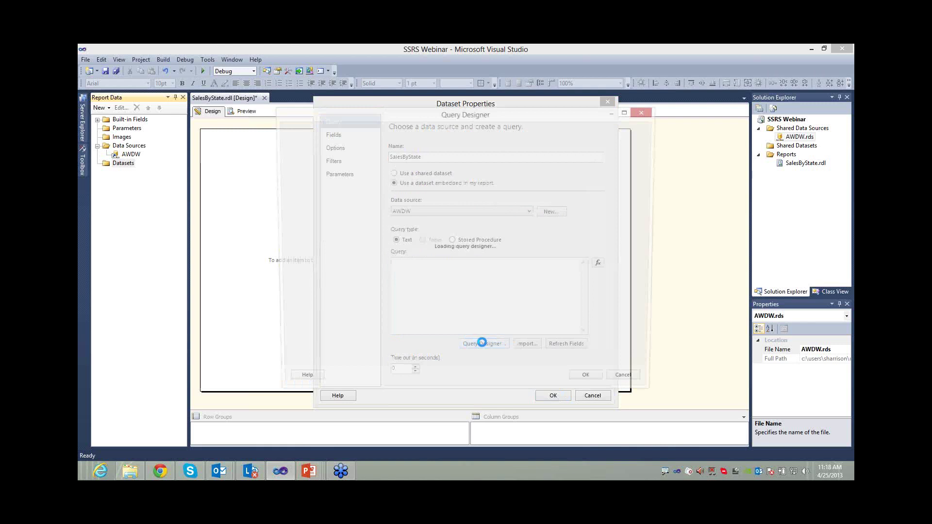
left_click(628, 113)
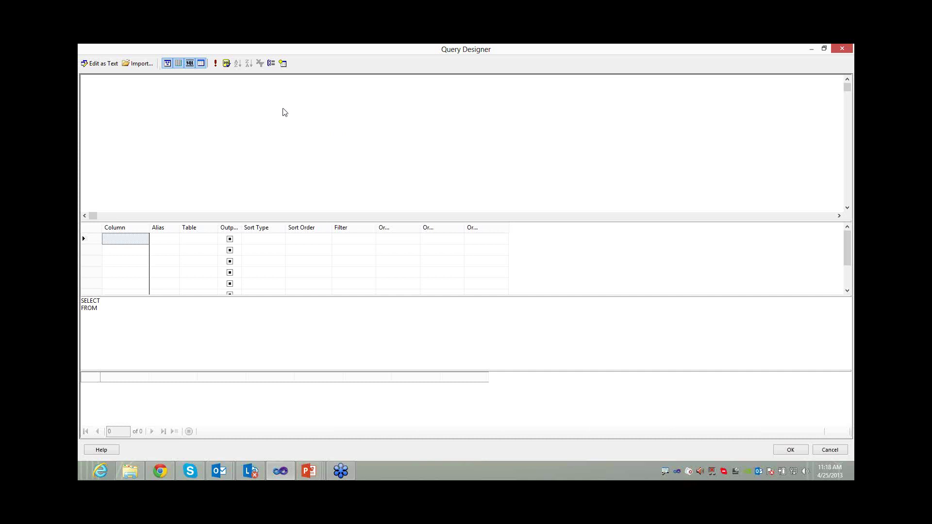
right_click(214, 111)
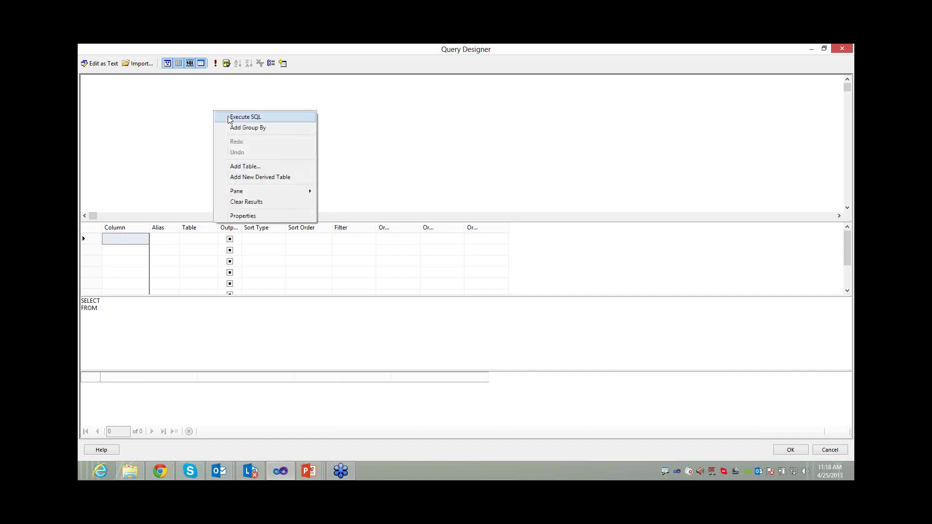
left_click(246, 167)
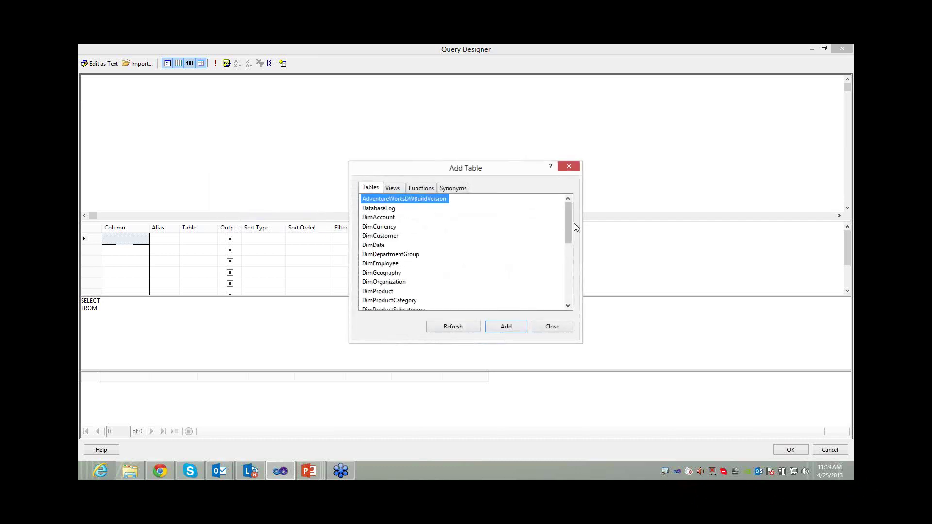
mouse_move(569, 222)
left_mouse_down()
mouse_move(570, 273)
mouse_move(566, 214)
left_mouse_up()
left_click(392, 188)
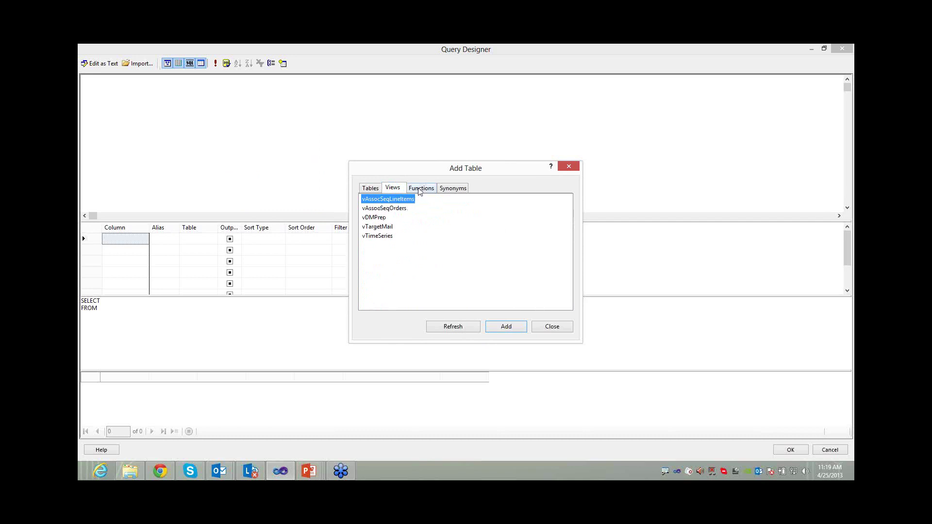
left_click(418, 187)
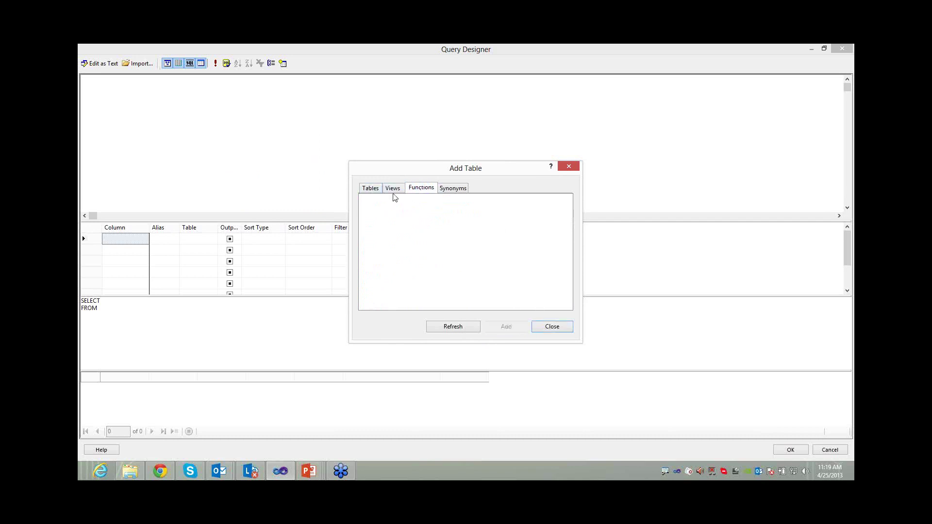
left_click(364, 189)
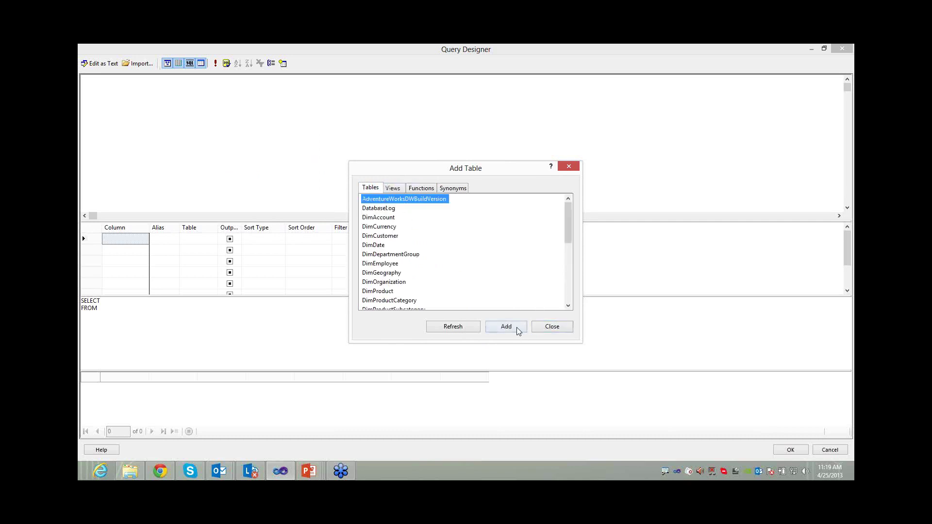
left_click(552, 328)
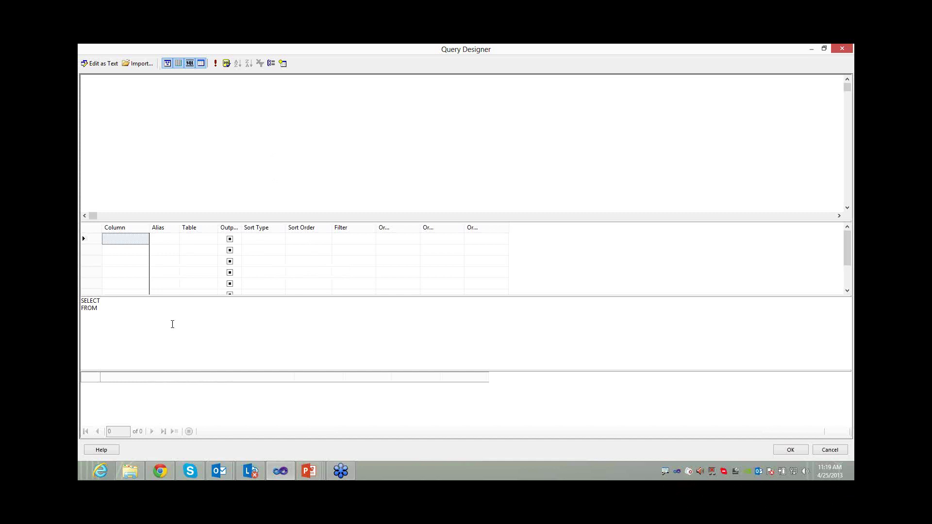
left_click(201, 64)
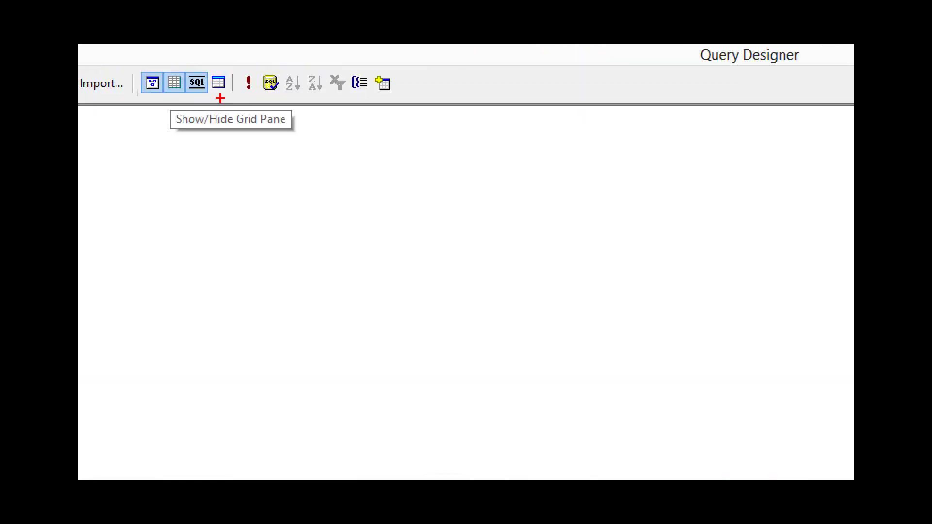
left_click(218, 83)
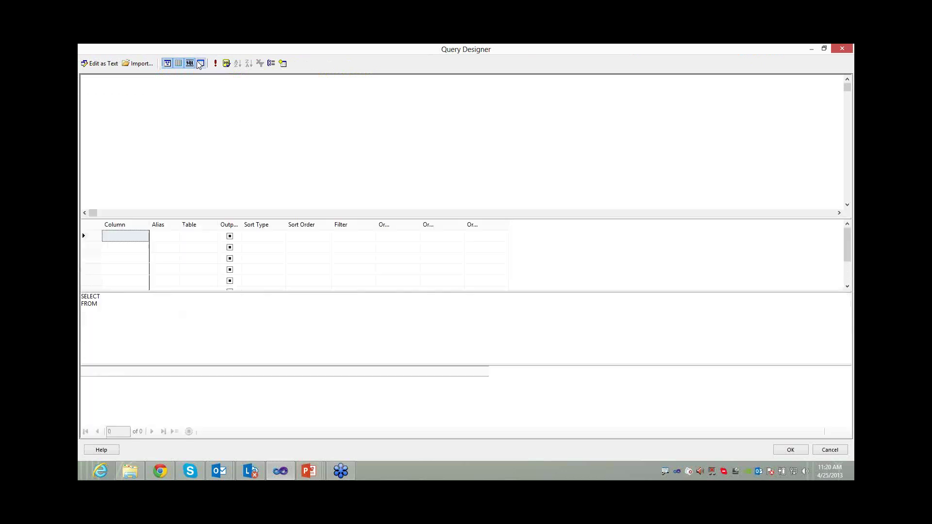
right_click(280, 125)
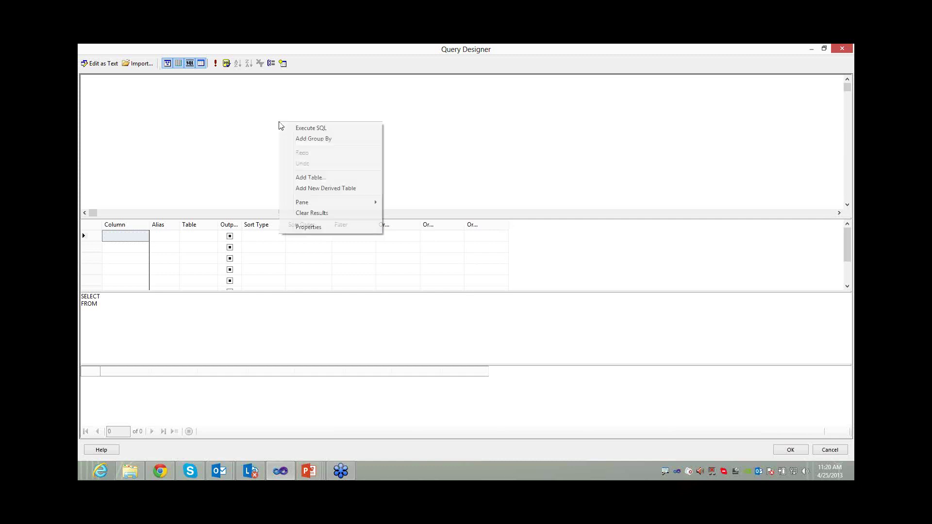
Step: Add the FactResellerSales, DimReseller and DimGeography tables to the query diagram
left_click(313, 177)
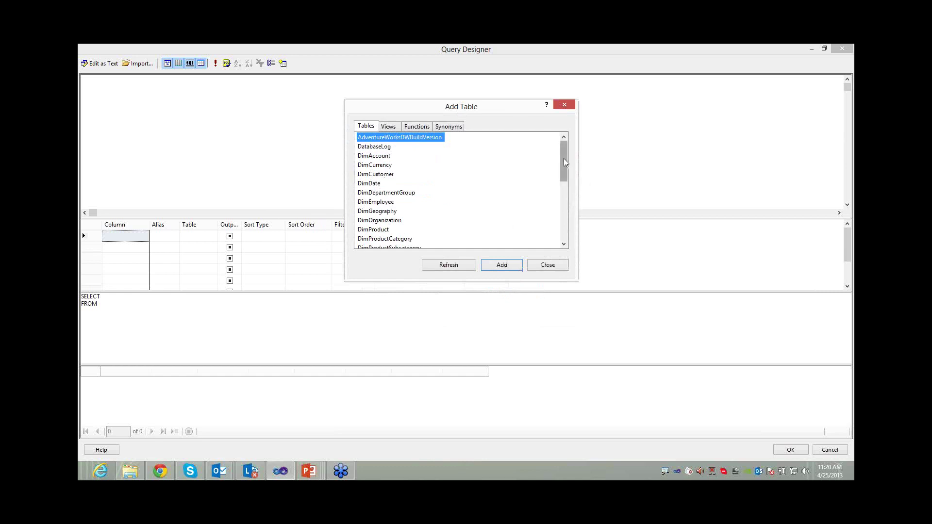
left_click_drag(564, 158, 564, 218)
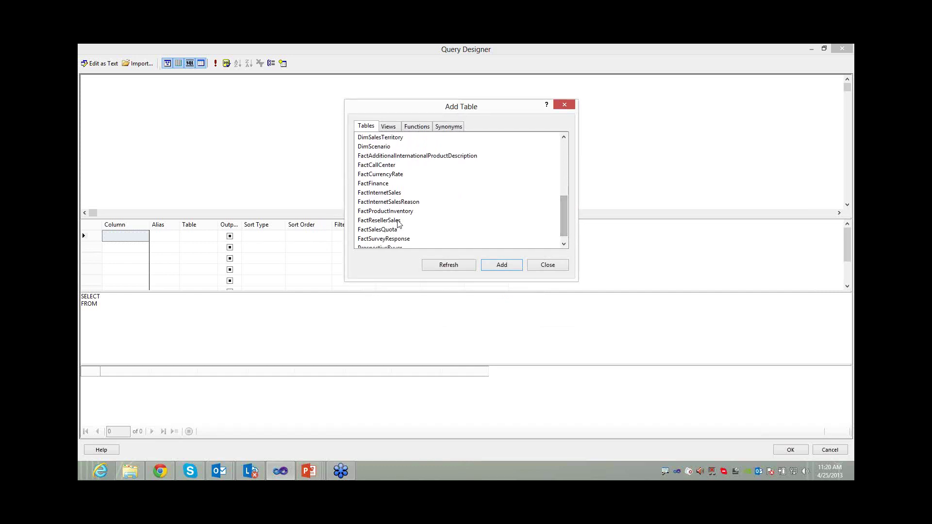
left_click(397, 221)
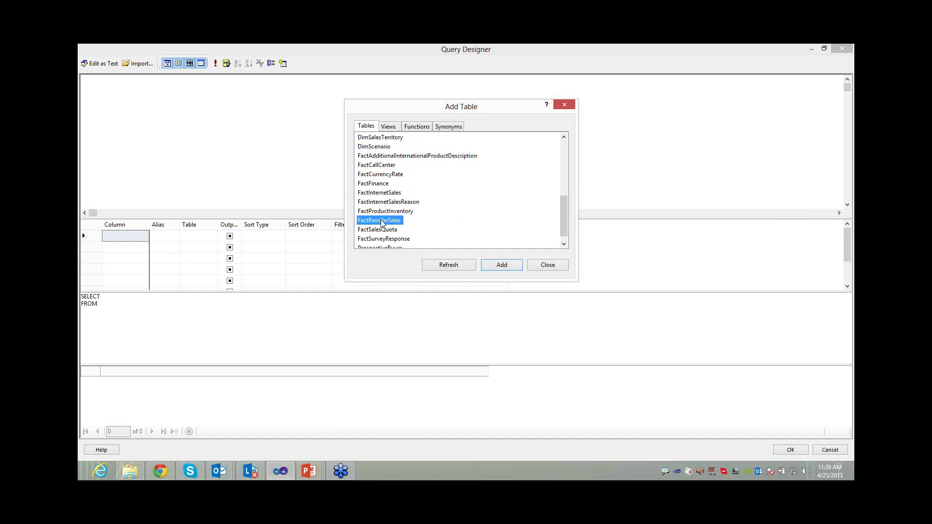
double_click(382, 222)
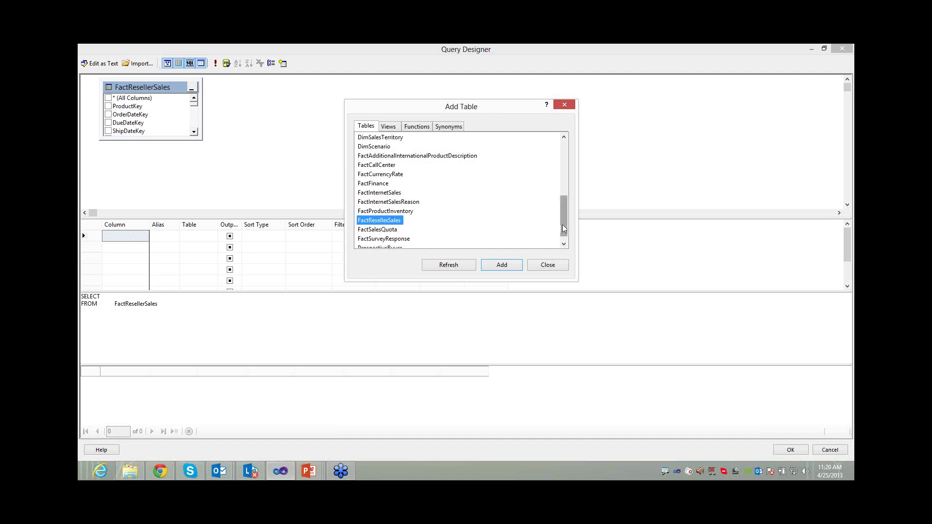
left_click_drag(562, 225, 562, 205)
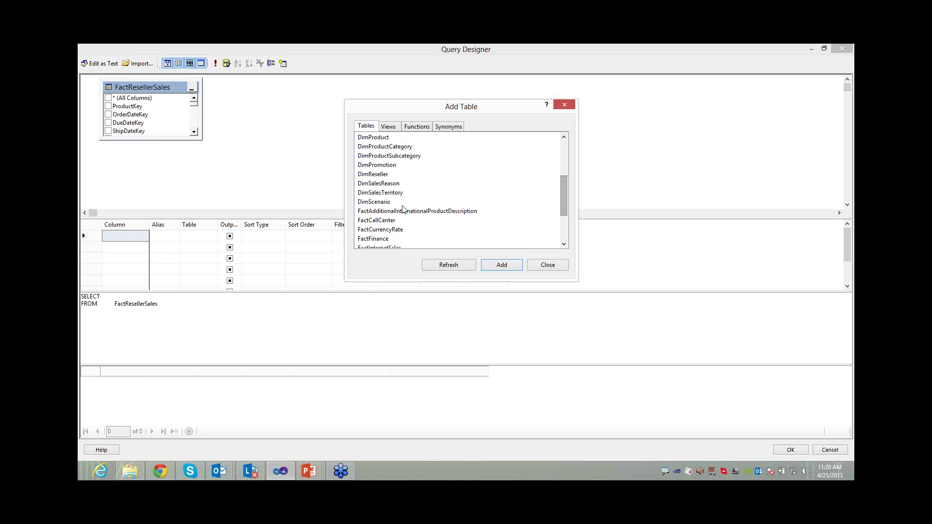
left_click(371, 174)
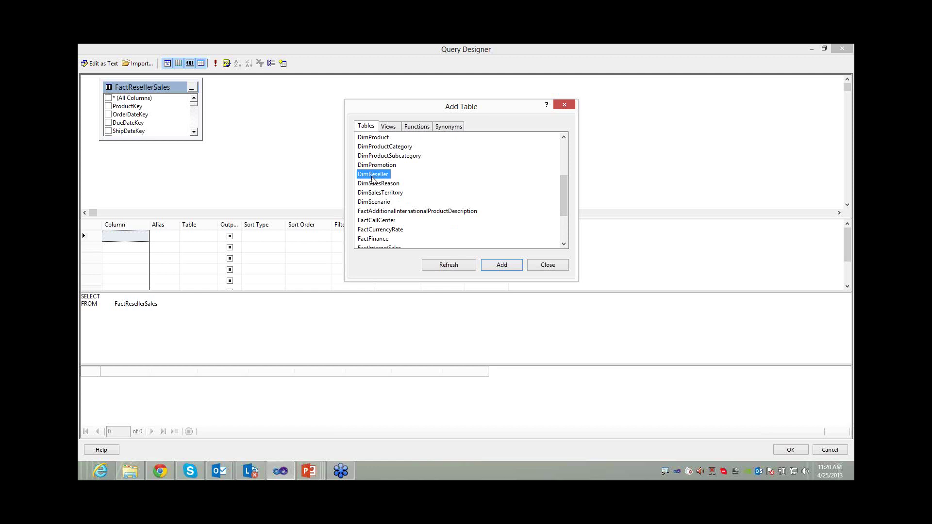
double_click(373, 176)
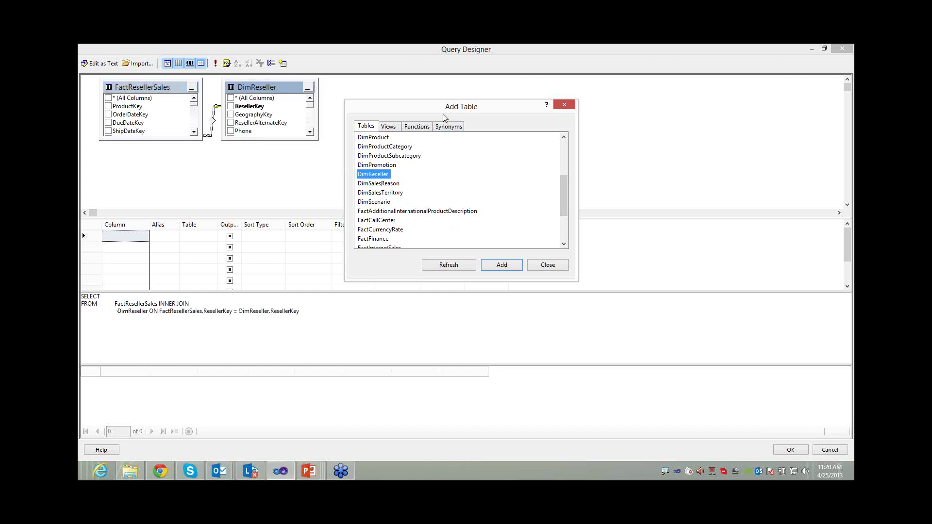
left_click_drag(443, 112, 599, 173)
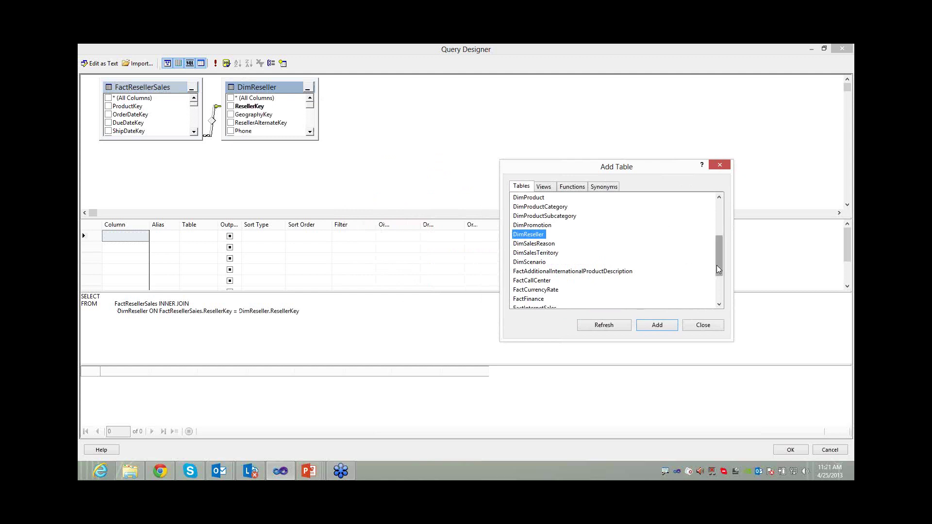
left_click_drag(718, 265, 717, 251)
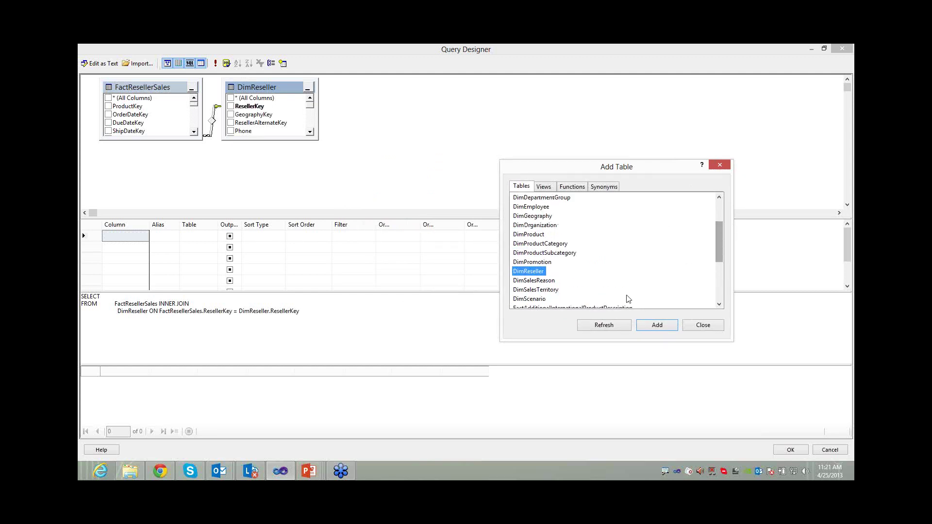
left_click(527, 219)
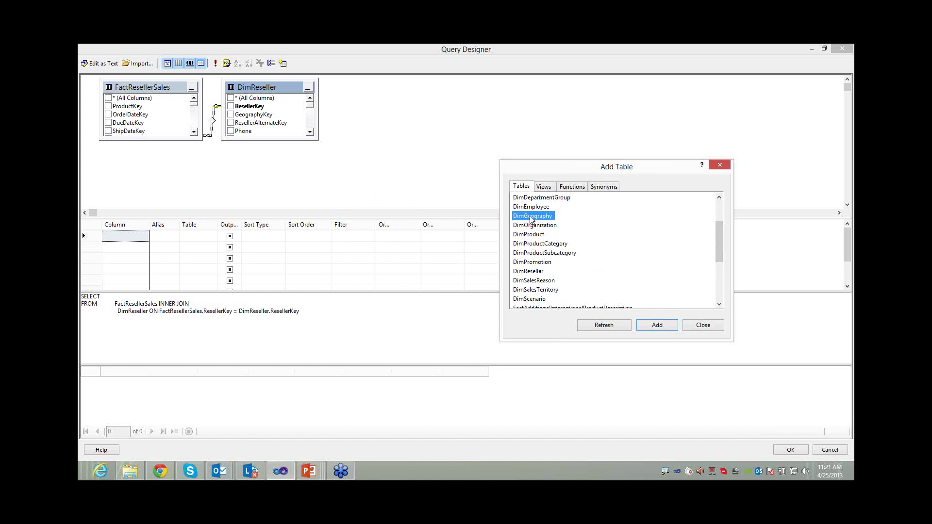
double_click(530, 219)
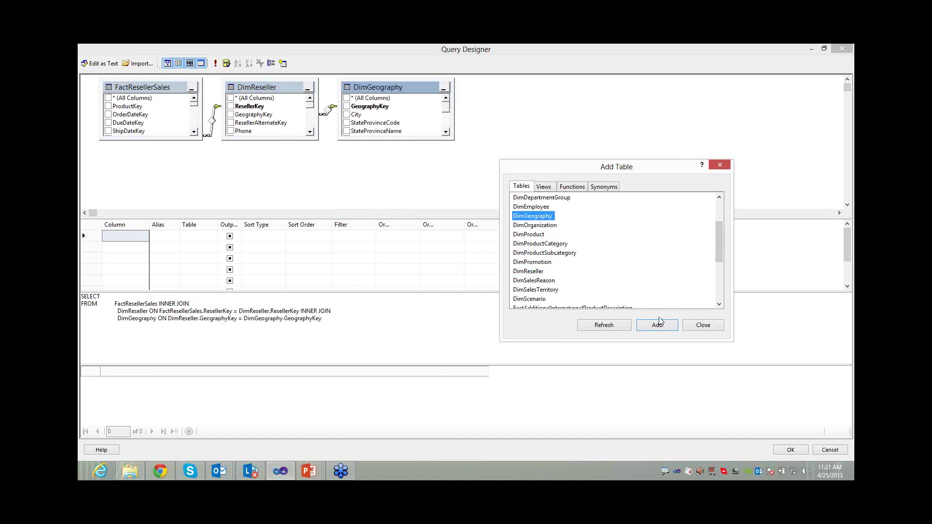
left_click(702, 325)
Step: Drag DimGeography and DimReseller rightward to space out the three tables
left_click_drag(373, 89, 475, 104)
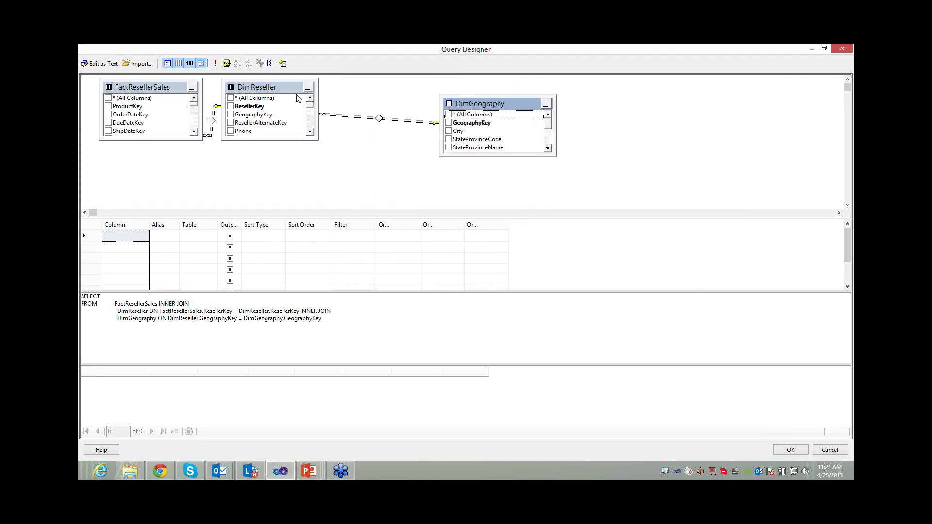
left_click_drag(267, 92, 323, 115)
left_click_drag(479, 108, 567, 103)
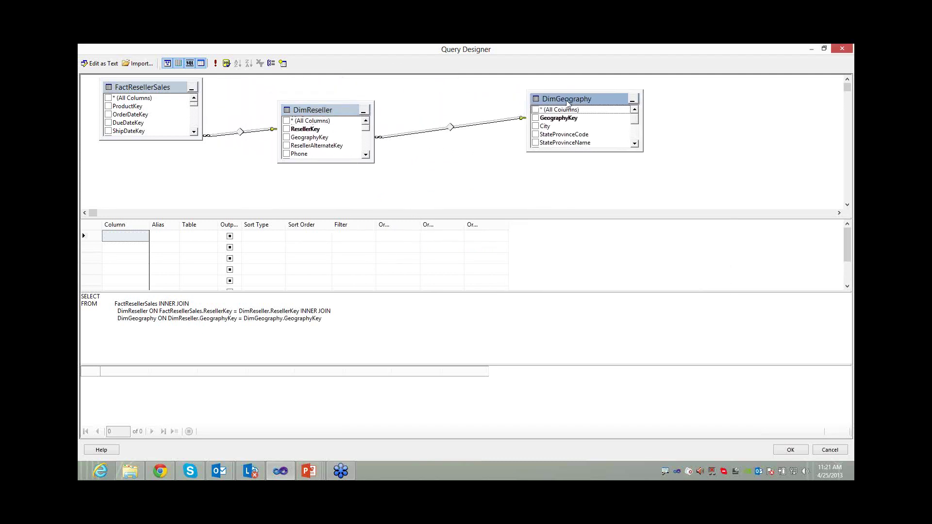
left_click_drag(311, 115, 354, 99)
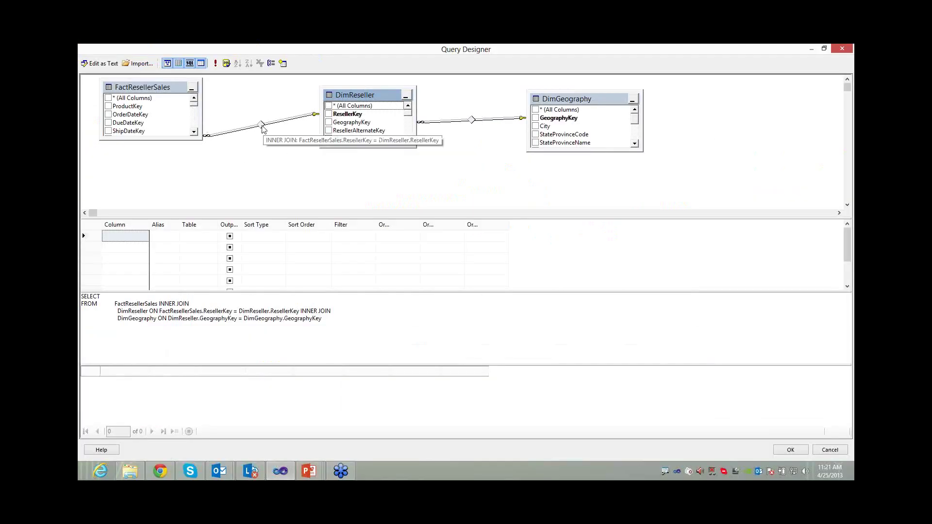
Step: Turn on all rows from FactResellerSales and DimReseller on the ResellerKey join
right_click(261, 128)
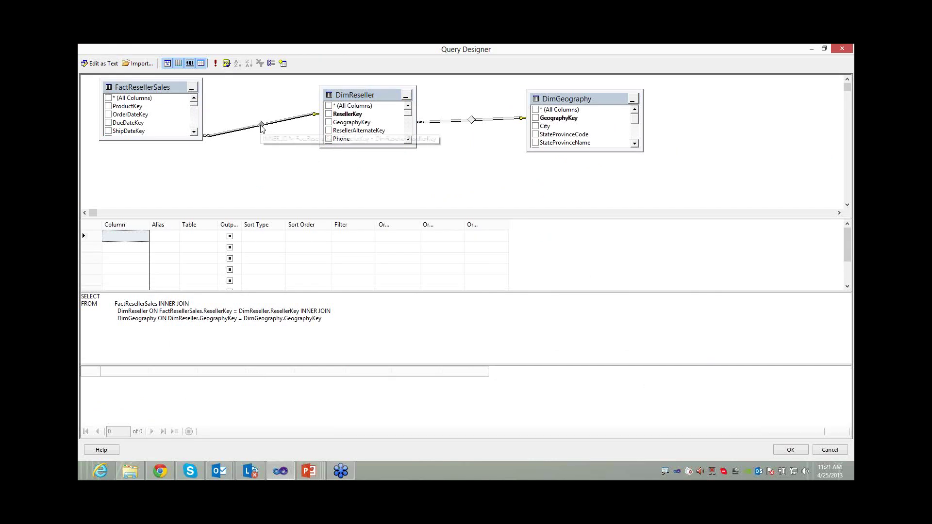
left_click(239, 156)
mouse_move(263, 129)
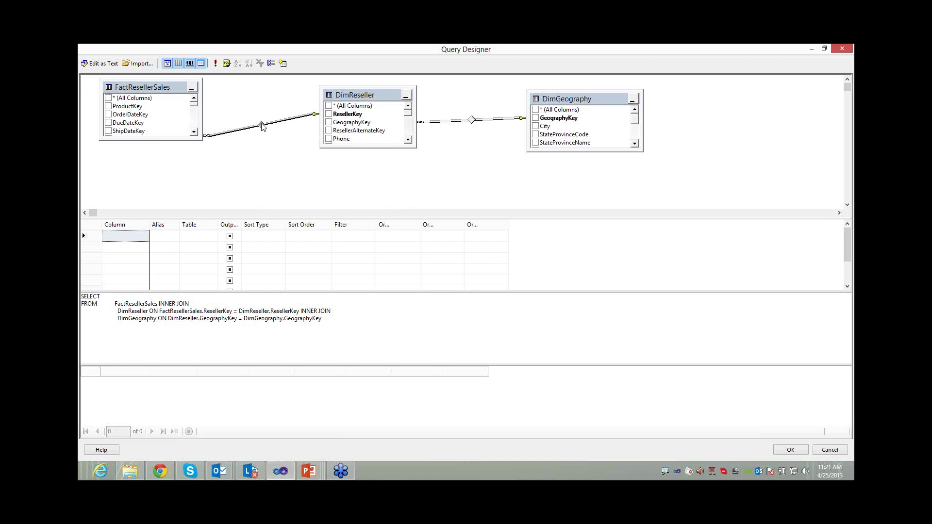
right_click(262, 124)
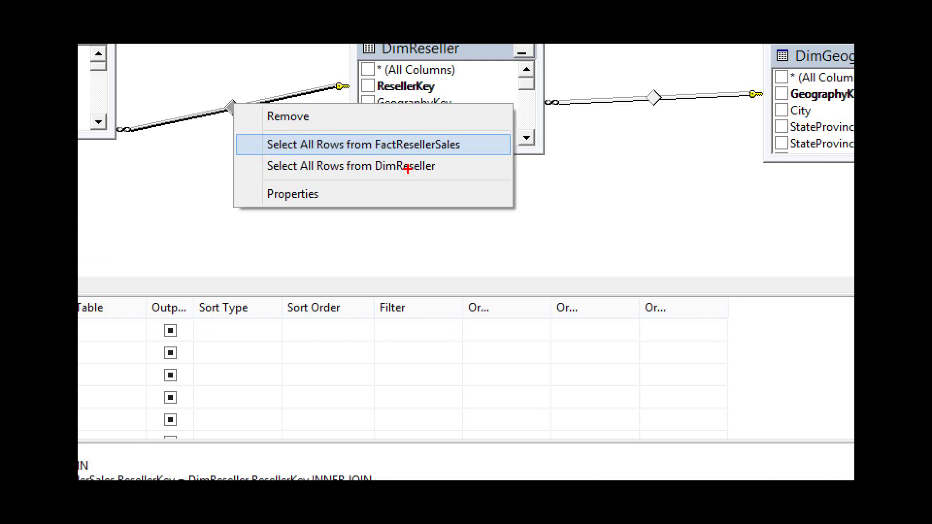
left_click(407, 166)
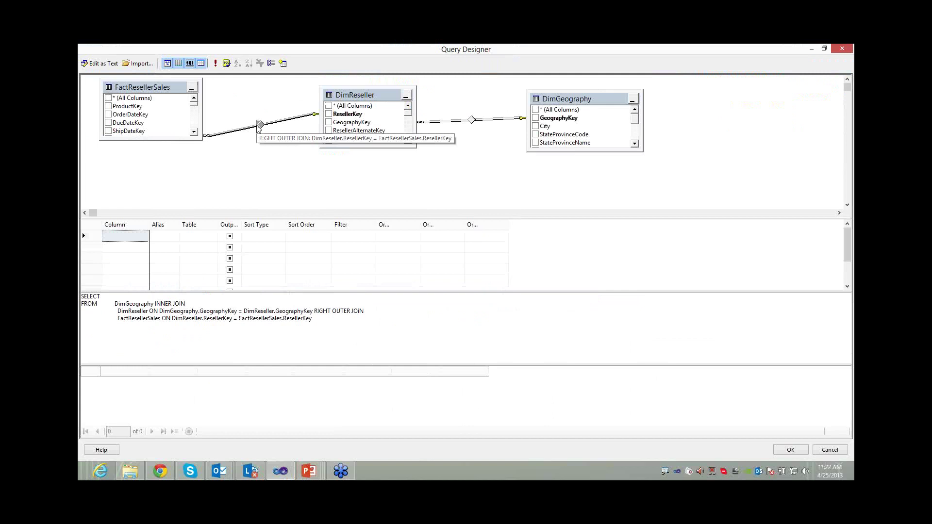
right_click(258, 125)
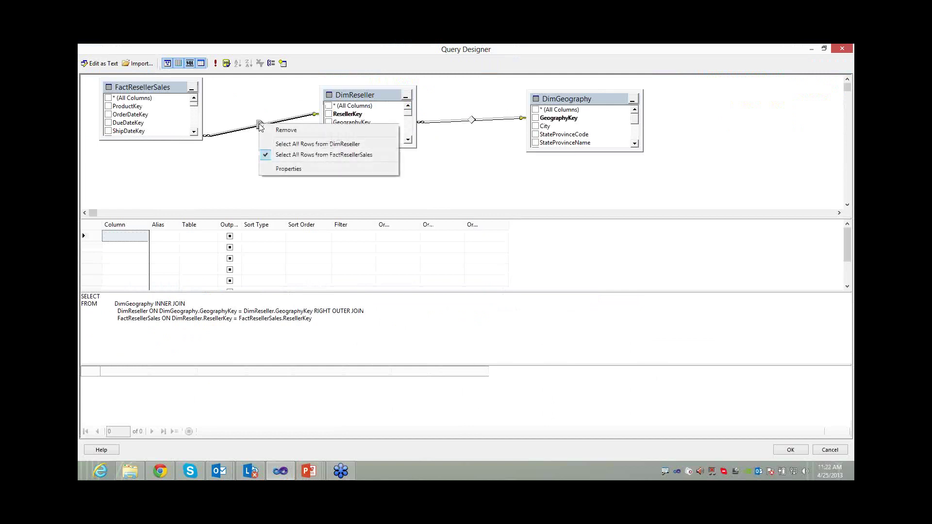
left_click(274, 145)
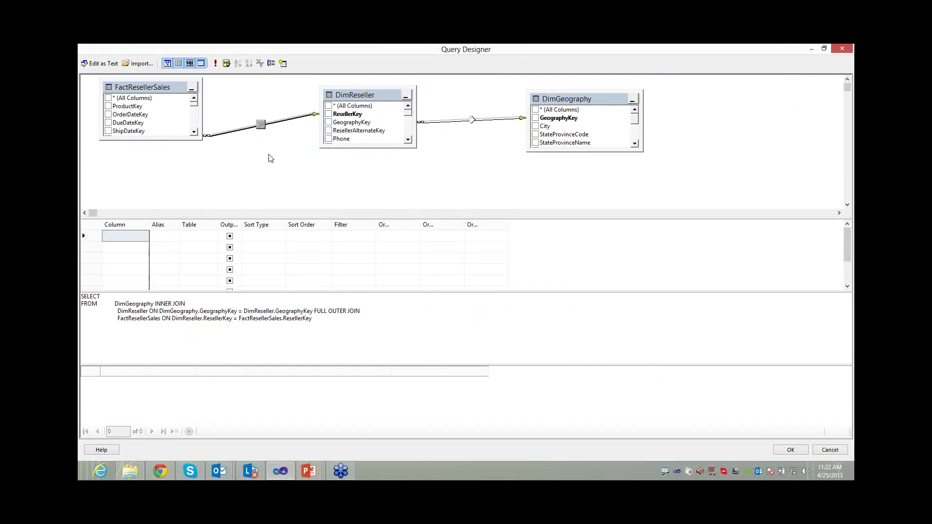
Step: Uncheck both all-rows options so the ResellerKey join is an inner join again
right_click(260, 125)
left_click(265, 147)
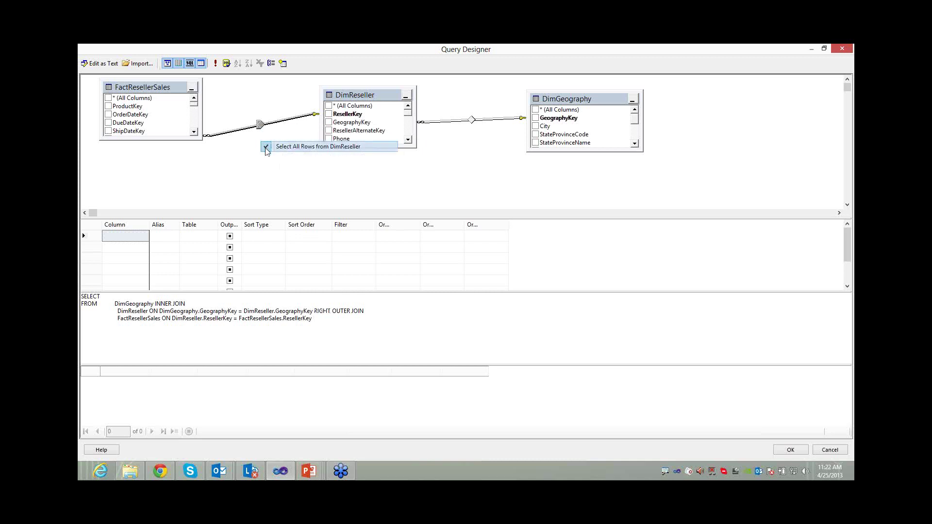
right_click(260, 124)
left_click(269, 150)
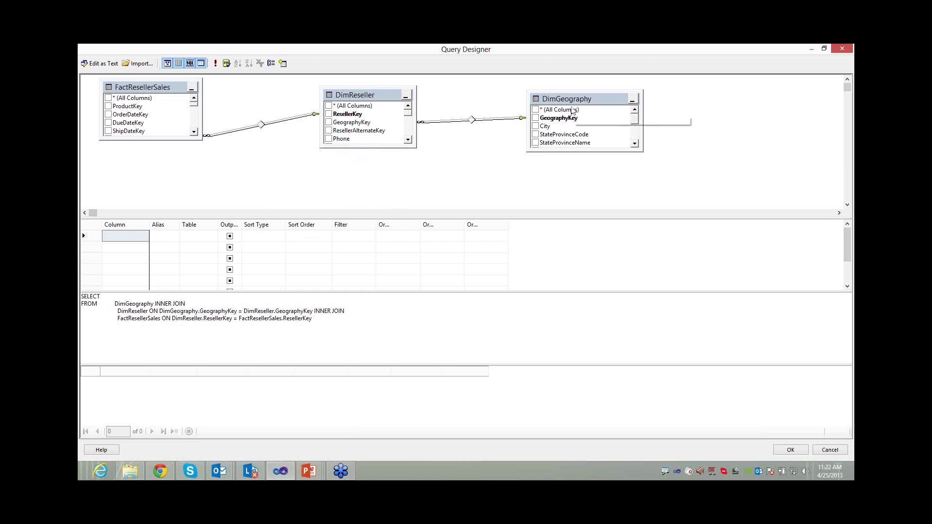
Step: Move DimReseller and DimGeography left, closer to FactResellerSales
left_click_drag(568, 101, 516, 92)
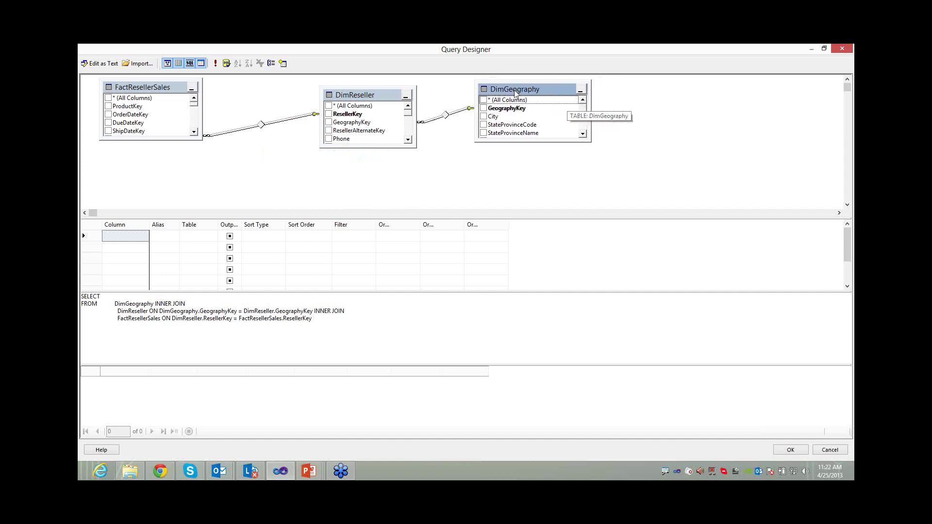
left_click_drag(378, 95, 313, 93)
left_click_drag(529, 91, 455, 95)
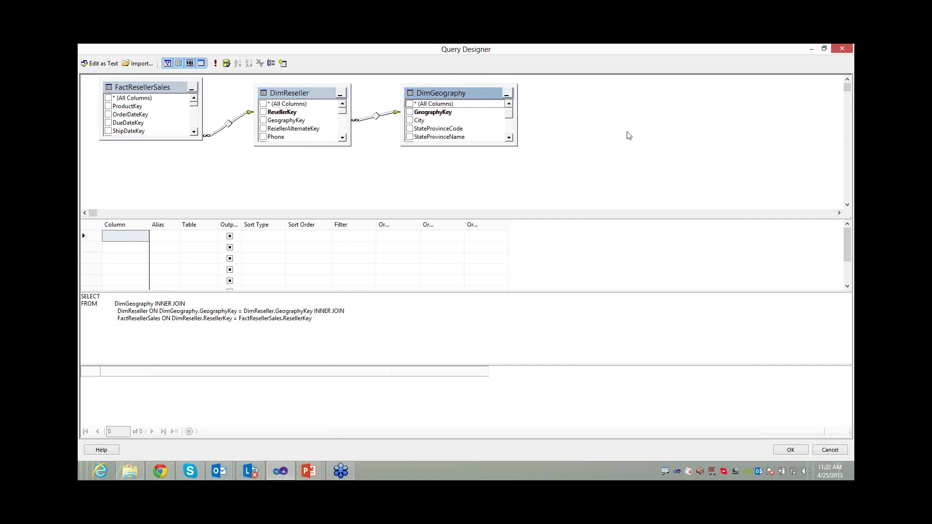
Step: Add the DimOrganization table to the diagram, then remove it from the query
right_click(624, 127)
left_click(682, 182)
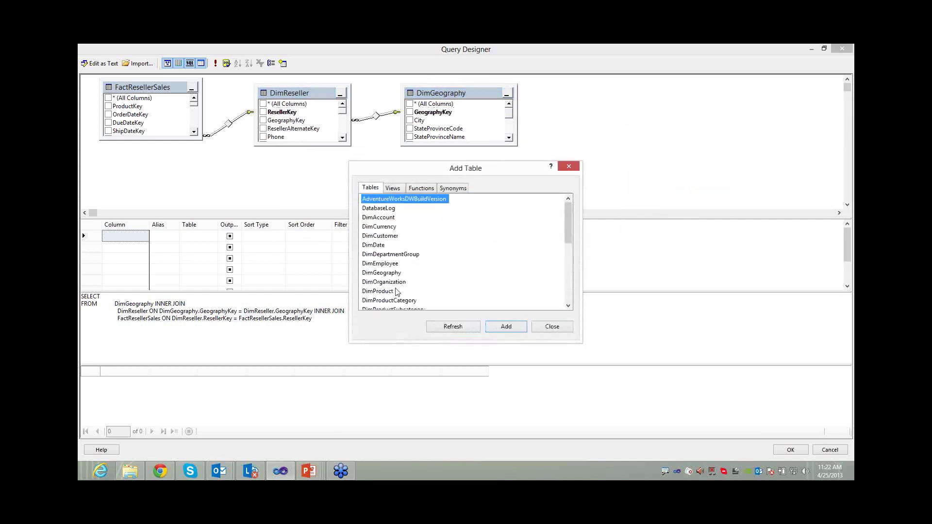
double_click(392, 282)
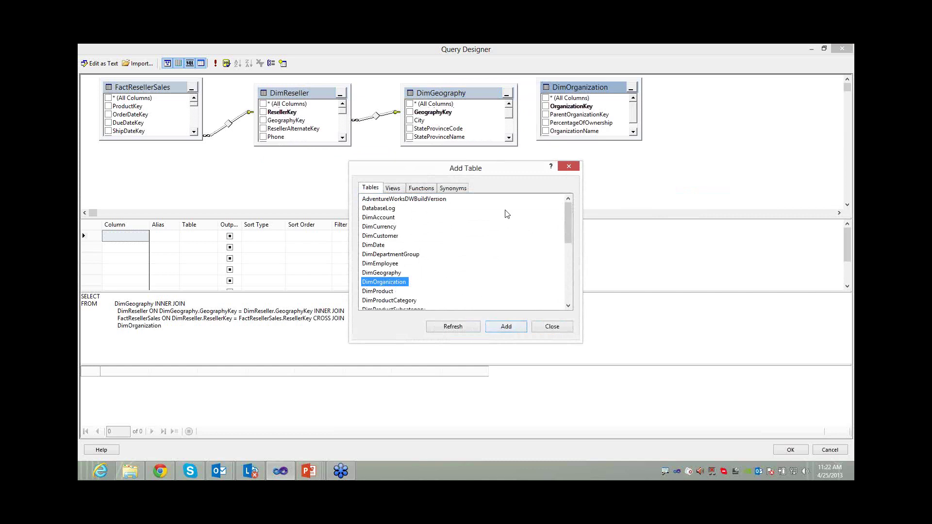
left_click(547, 327)
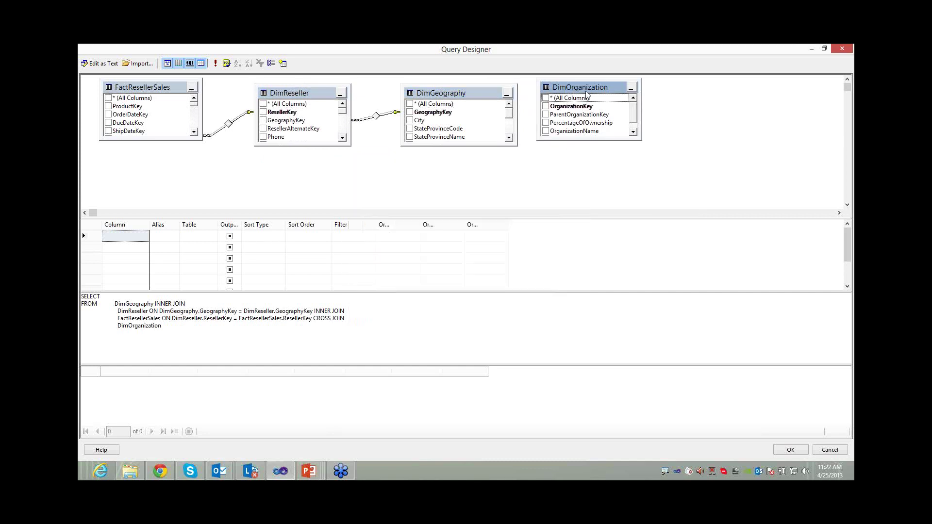
left_click_drag(586, 94, 633, 111)
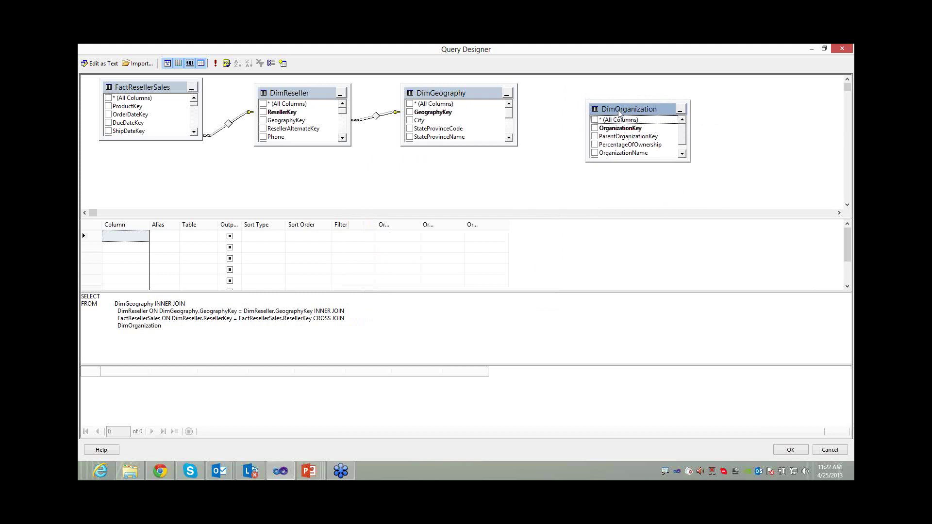
left_click_drag(626, 109, 704, 93)
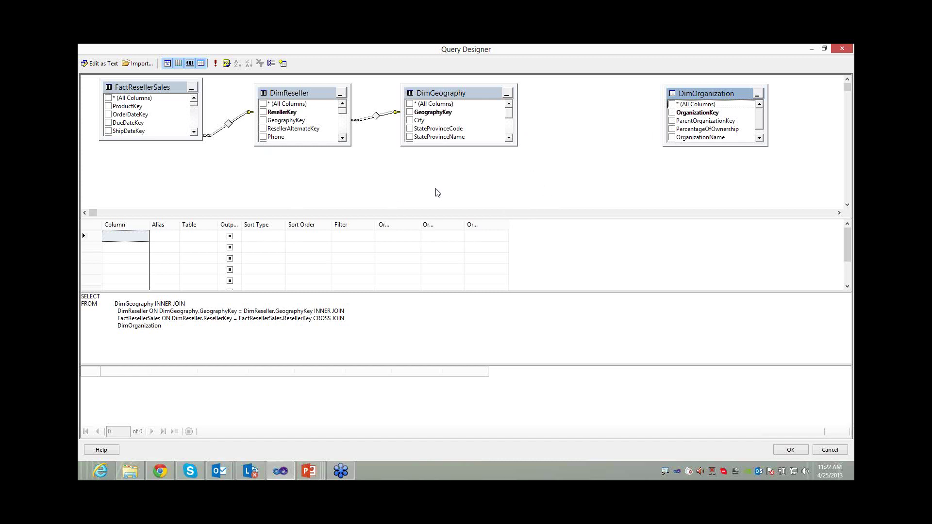
right_click(728, 94)
left_click(753, 136)
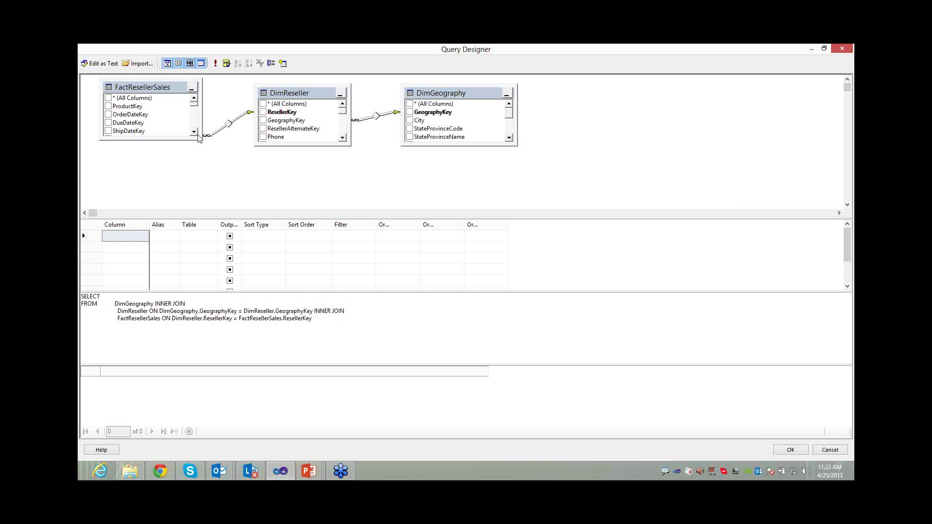
Step: Enlarge FactResellerSales and check its SalesAmount column for output
left_click_drag(194, 135, 193, 177)
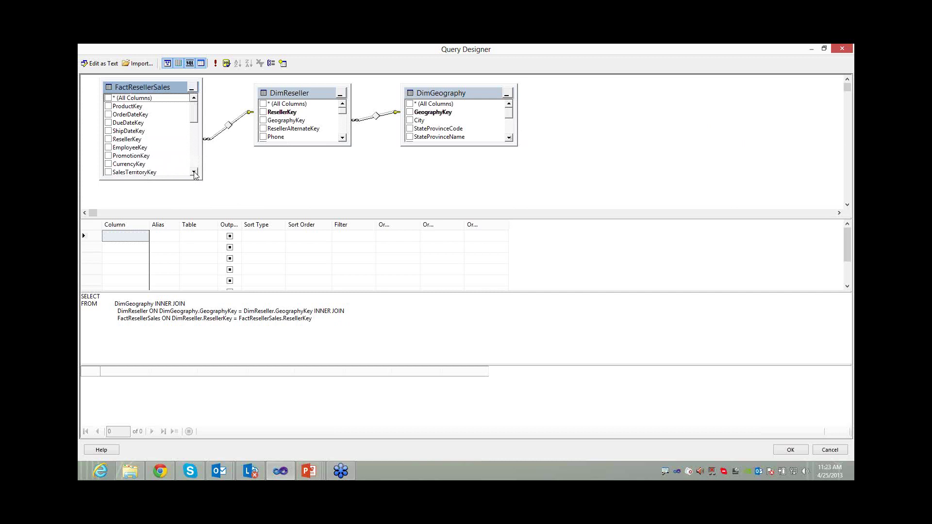
left_click(194, 173)
left_click(194, 173)
left_click(194, 173)
left_click(194, 172)
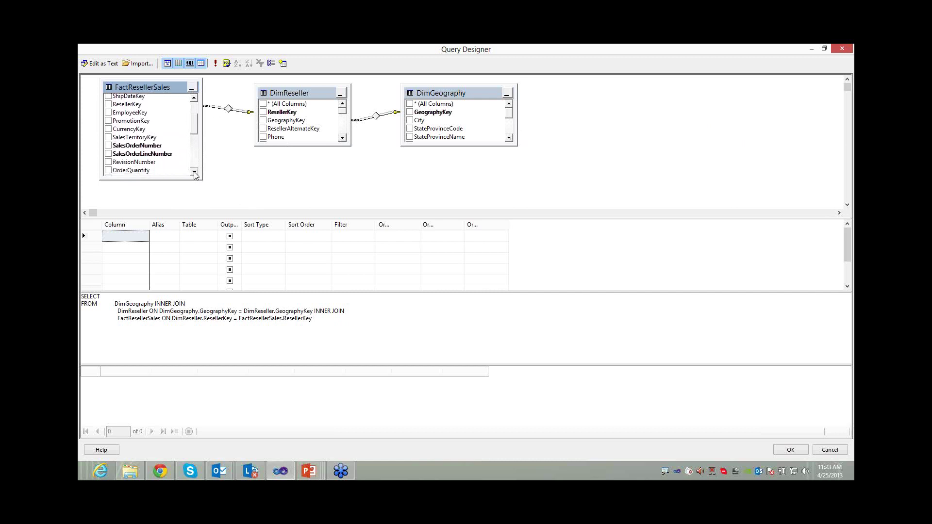
left_click(194, 173)
left_click(194, 172)
left_click(194, 173)
left_click(194, 173)
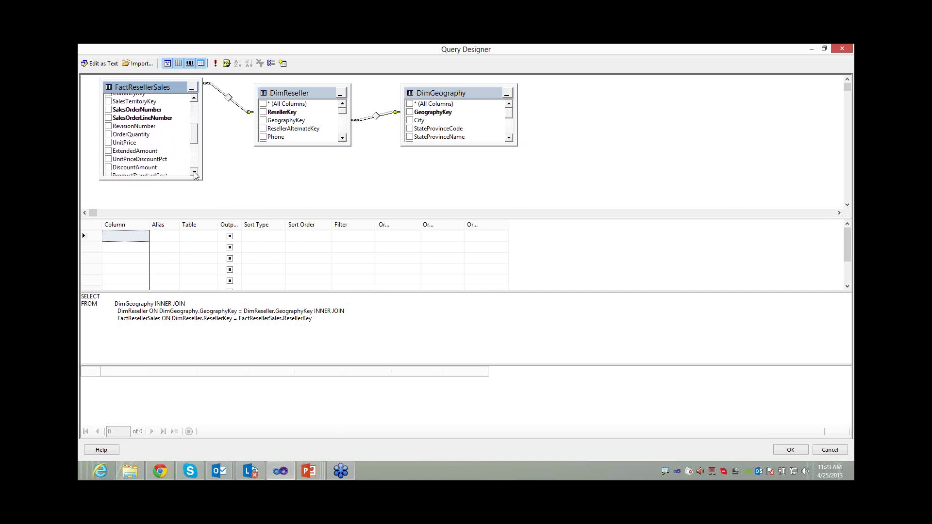
left_click(194, 172)
left_click(193, 172)
left_click(193, 172)
left_click(194, 173)
left_click(193, 173)
left_click(194, 172)
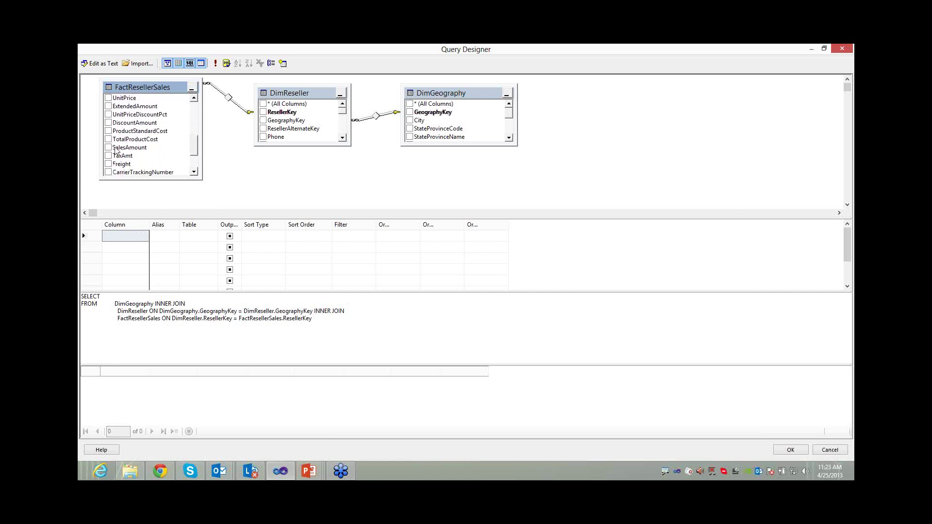
left_click(111, 148)
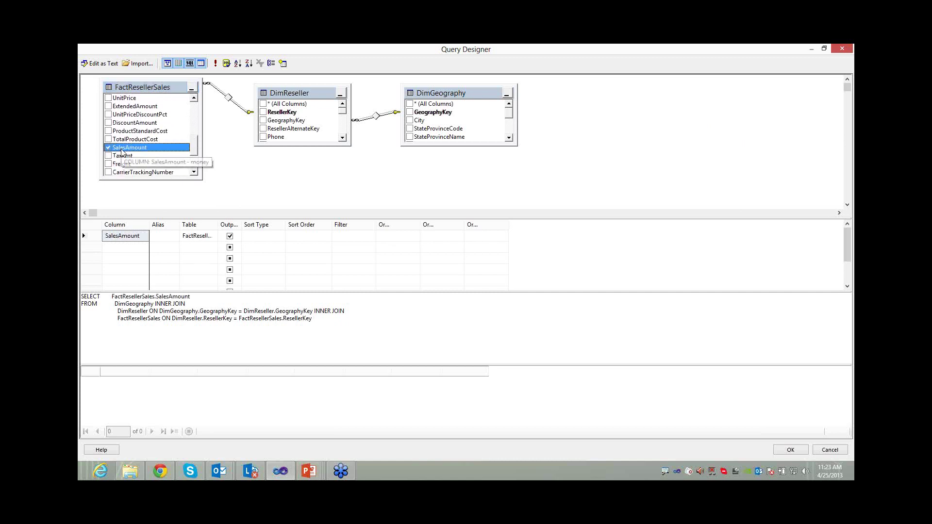
Step: Check ResellerName in DimReseller and City in DimGeography for output
left_click(342, 139)
left_click(342, 139)
left_click(342, 139)
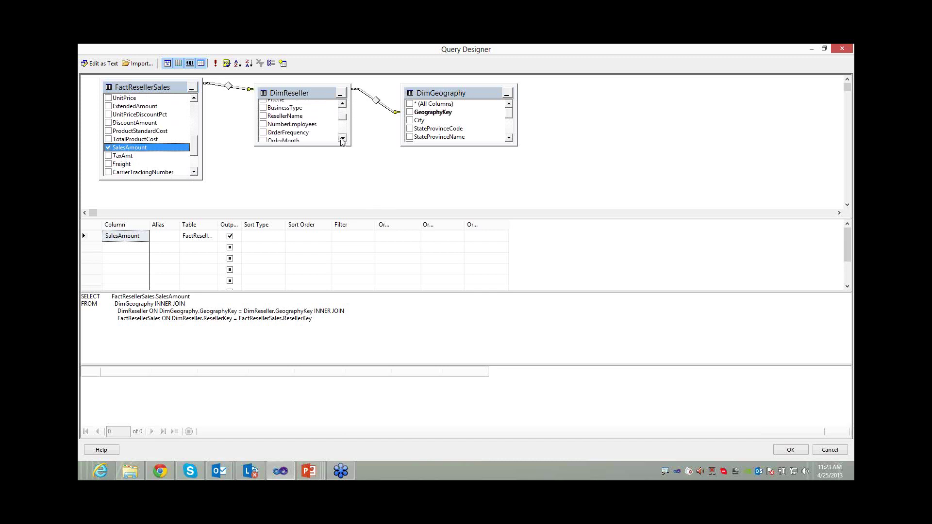
left_click(343, 139)
left_click(342, 139)
left_click(342, 139)
left_click(342, 139)
left_click(342, 139)
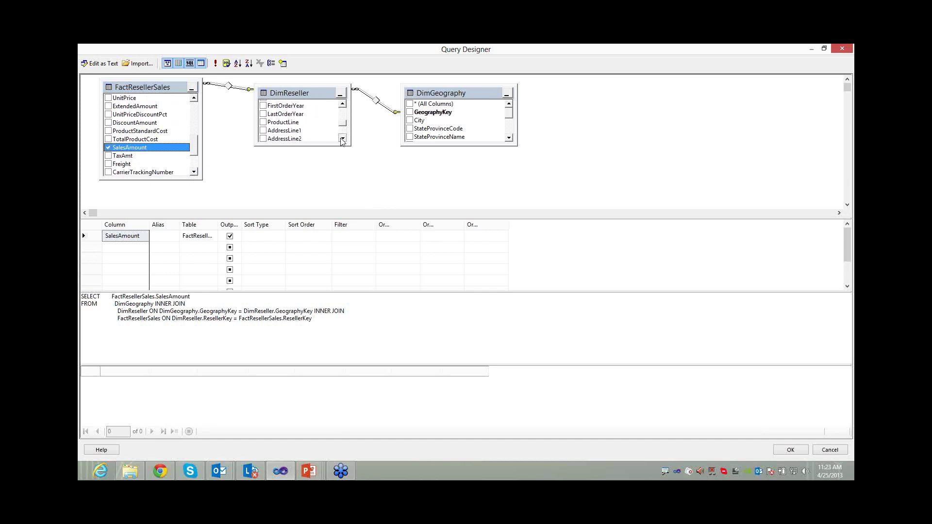
left_click(342, 139)
left_click(342, 139)
left_click(342, 139)
left_click(342, 139)
left_click(342, 139)
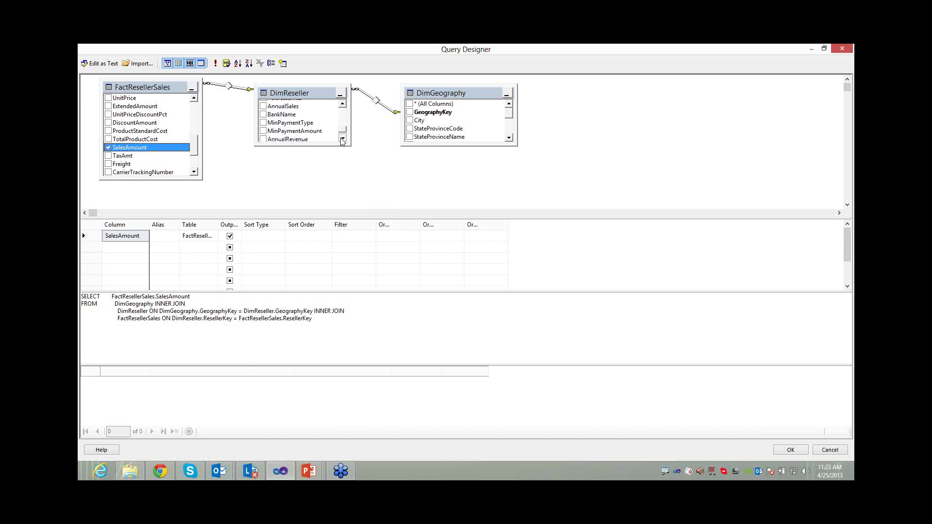
left_click(342, 138)
scroll(342, 139, "up", 5)
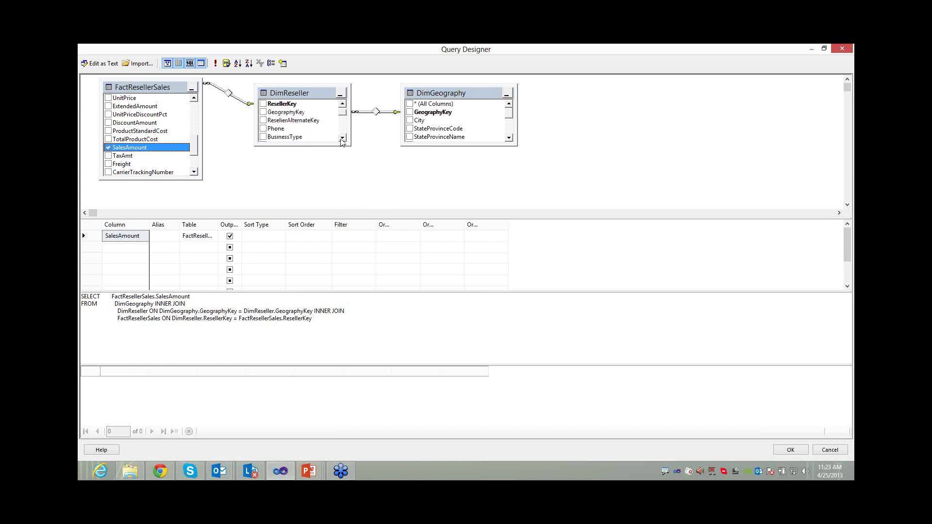
scroll(342, 140, "up", 1)
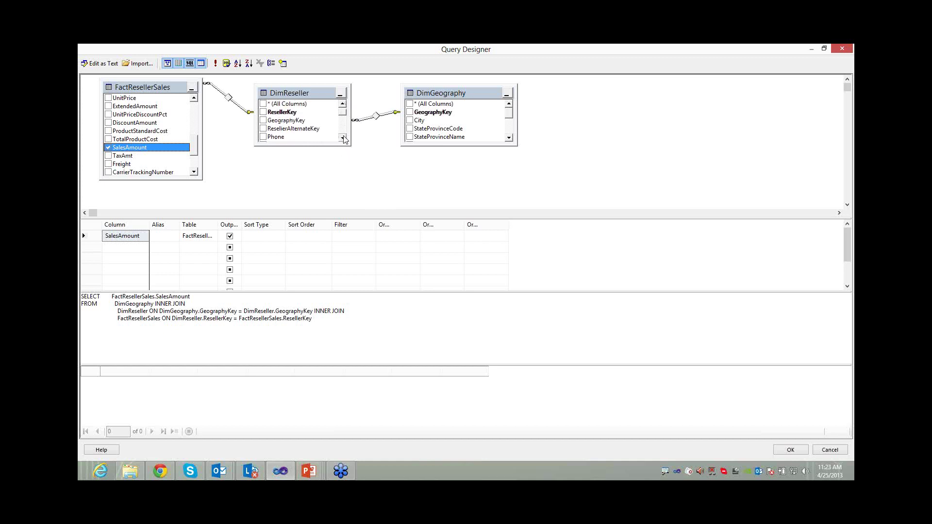
scroll(343, 140, "down", 5)
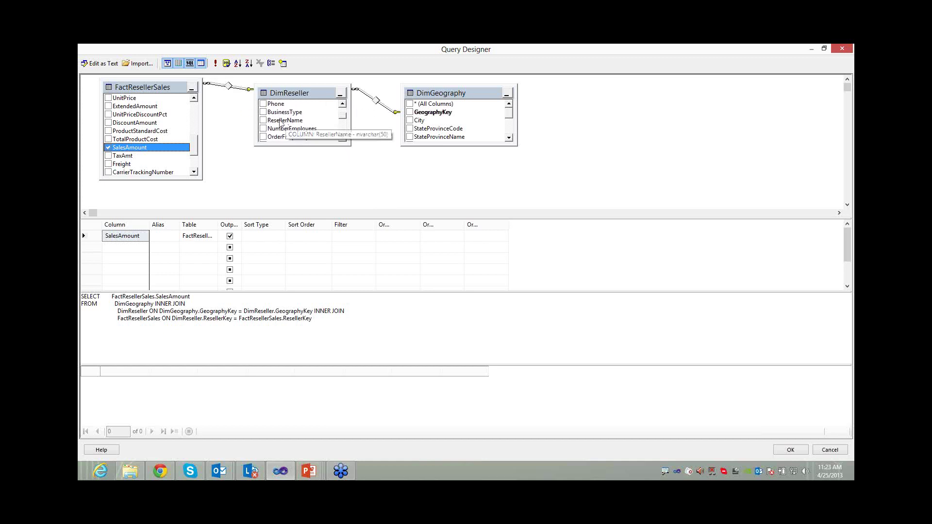
left_click(263, 120)
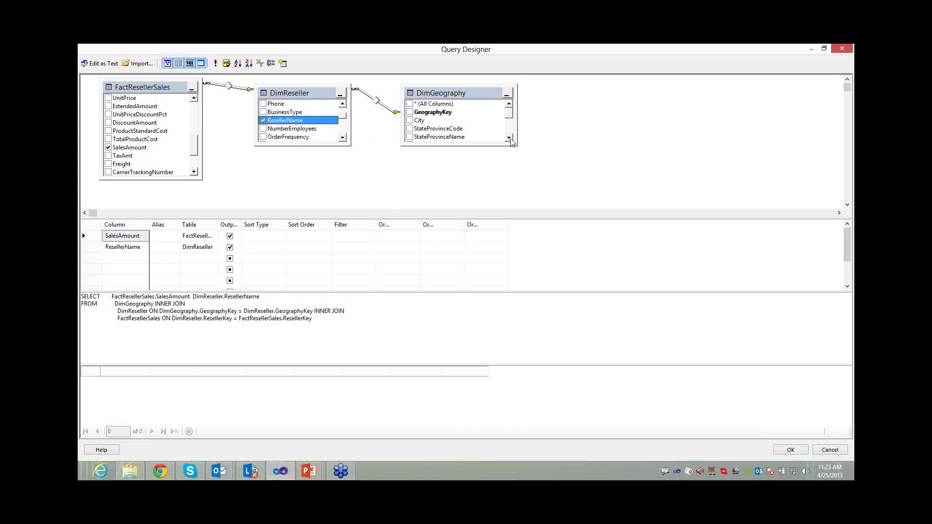
left_click(409, 121)
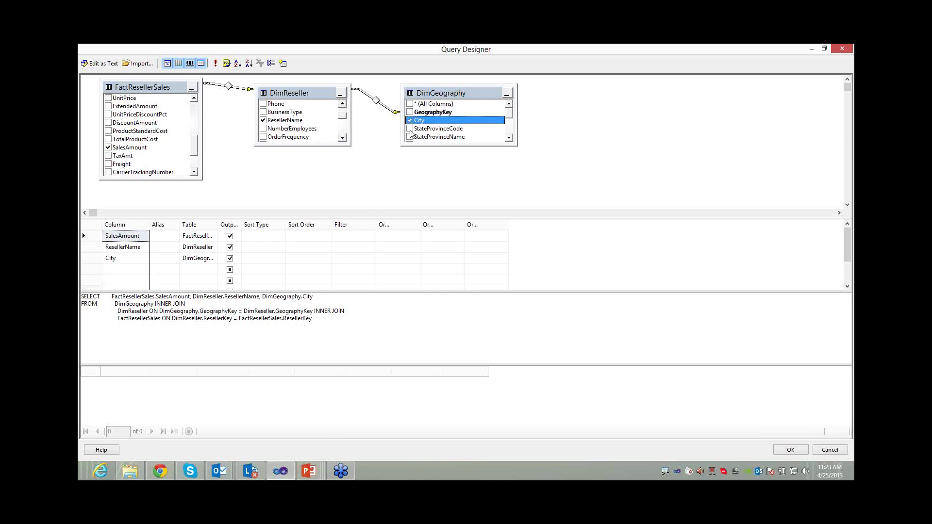
left_click(509, 139)
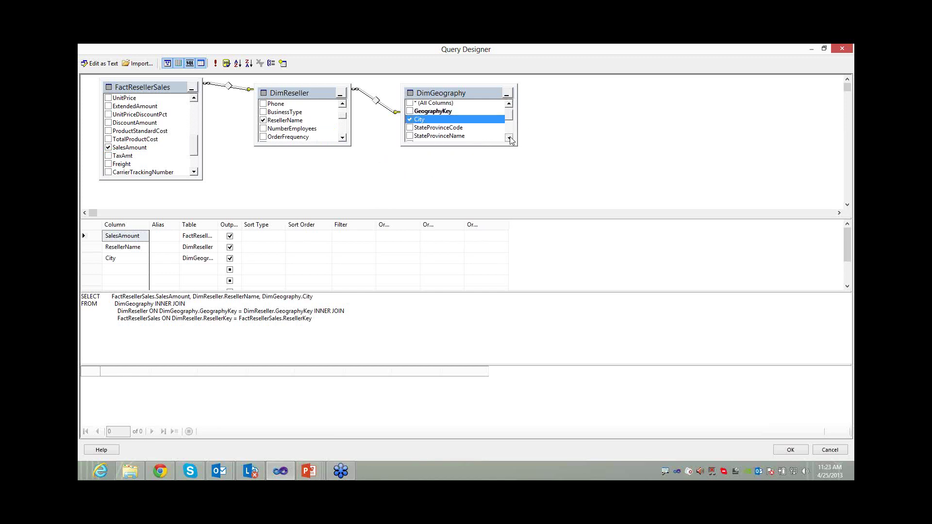